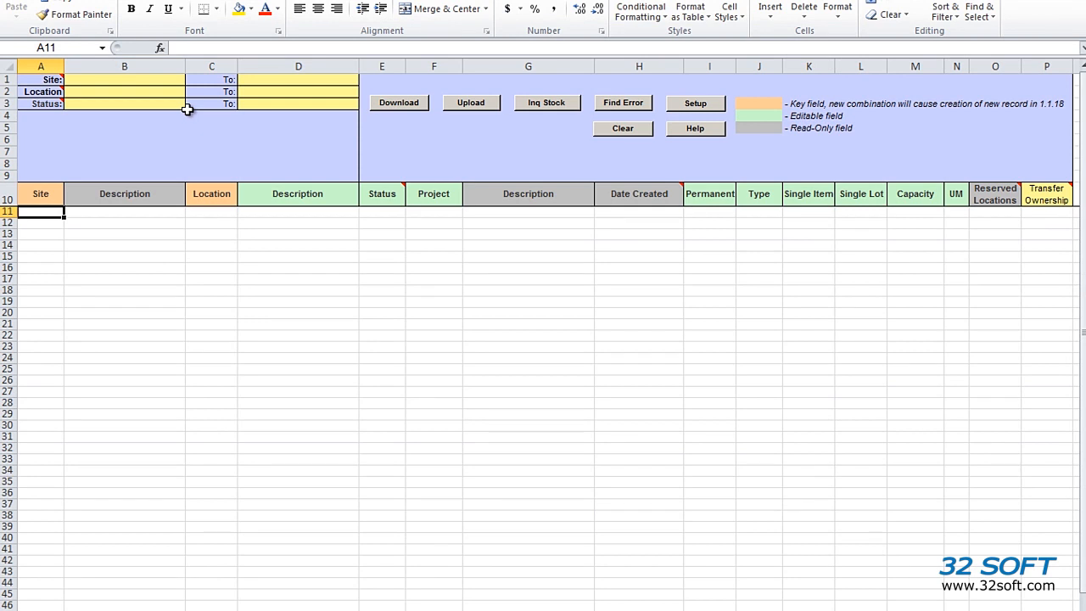
Step: Choose the TEST database as the connection in the setup
left_click(701, 108)
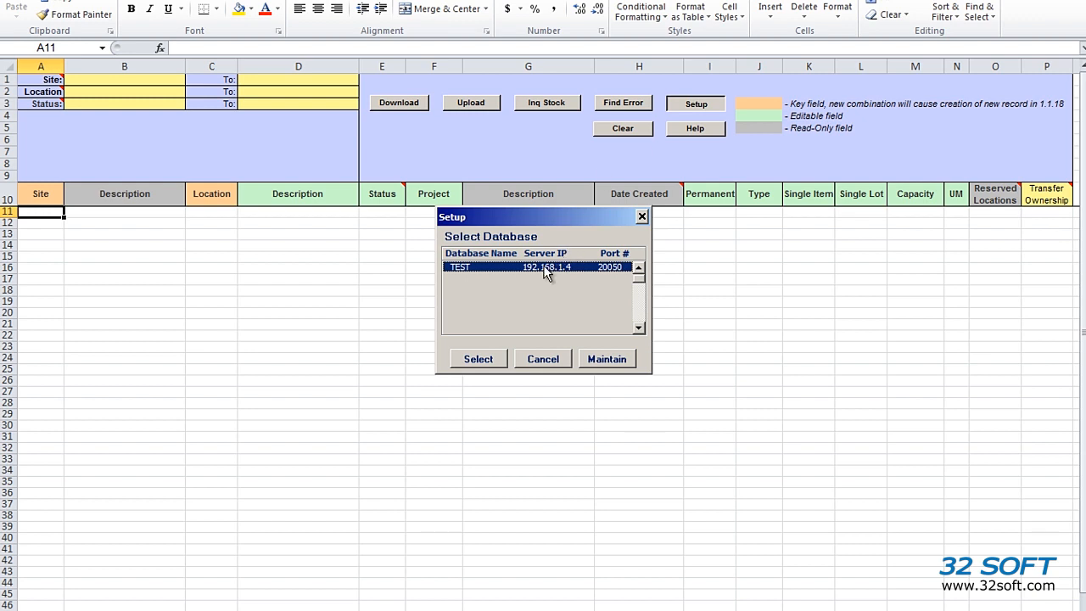
left_click(499, 359)
left_click(576, 344)
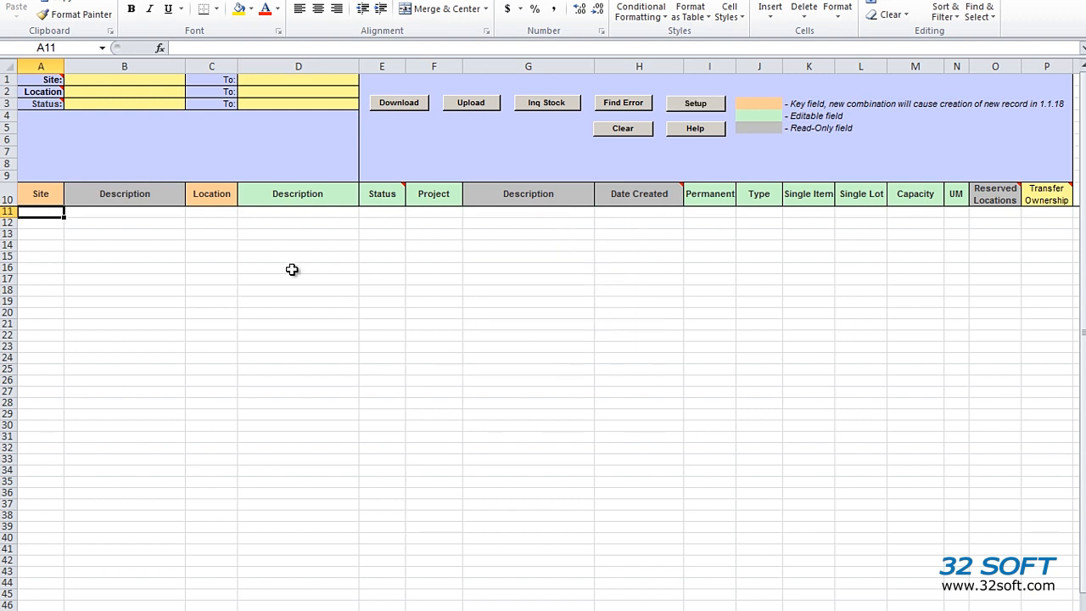
Step: Set the Site filter range from 10 to 10 and start the location download
left_click(110, 80)
type("10")
key("Tab")
type("10")
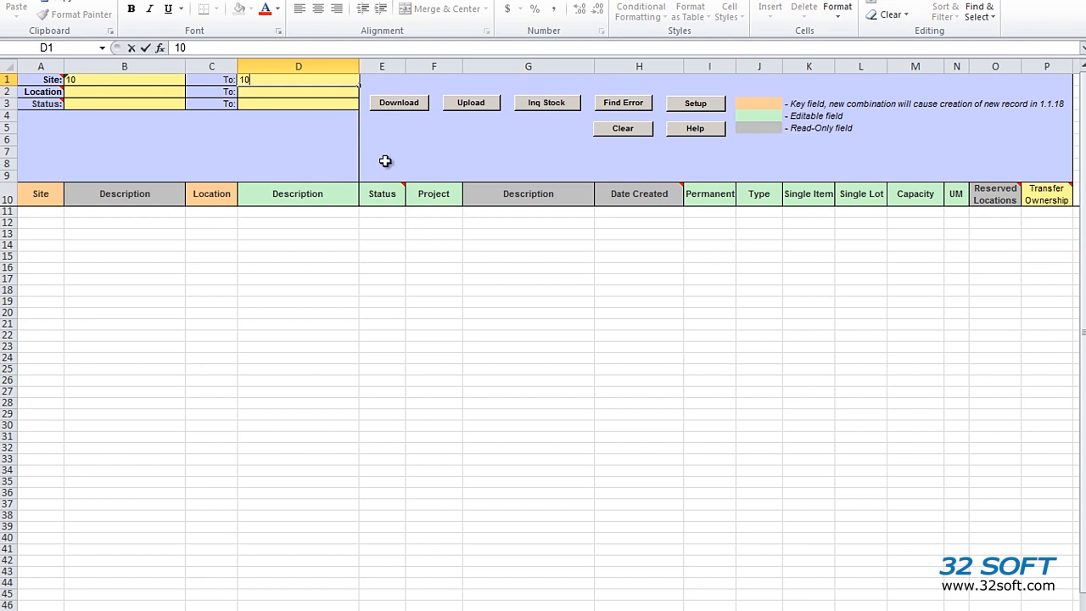
left_click(414, 111)
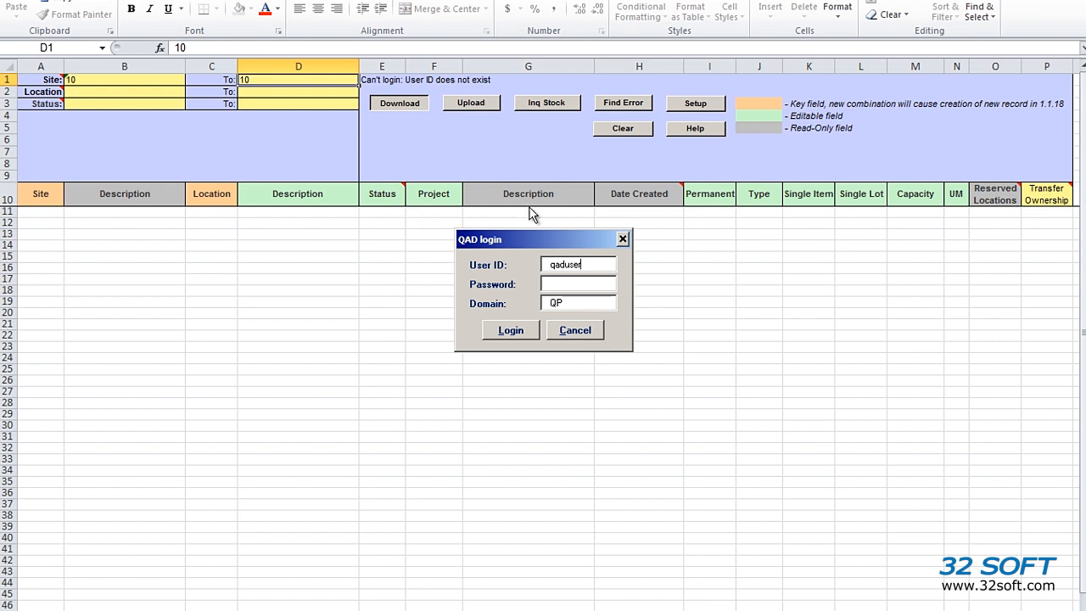
Step: Log in to QAD with the user ID and account password to download the site's locations
left_click_drag(600, 261, 502, 269)
type("mce")
key("Tab")
type("***")
left_click(522, 331)
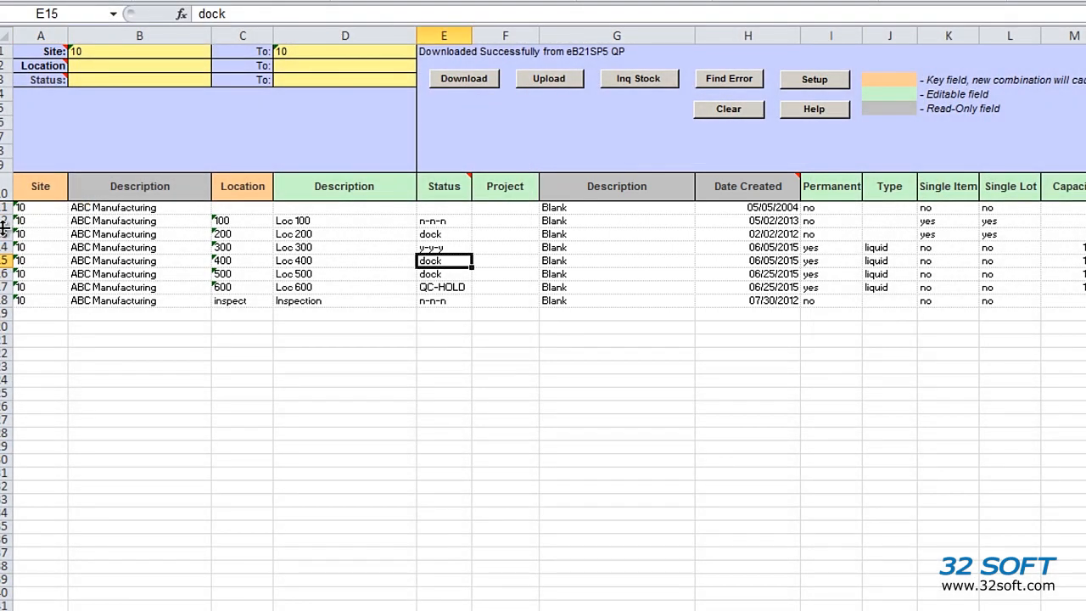
Step: Copy rows 12 to 17, locations 100 to 600, into the empty rows starting at row 19
left_click_drag(4, 220, 4, 288)
key("ctrl+c")
left_click(17, 318)
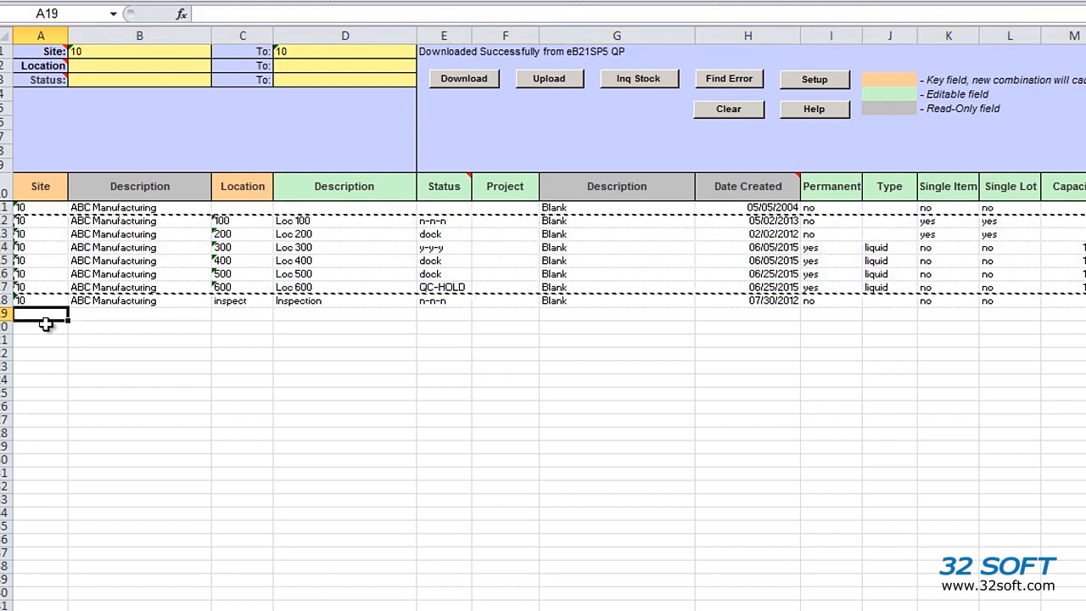
key("ctrl+v")
key("Escape")
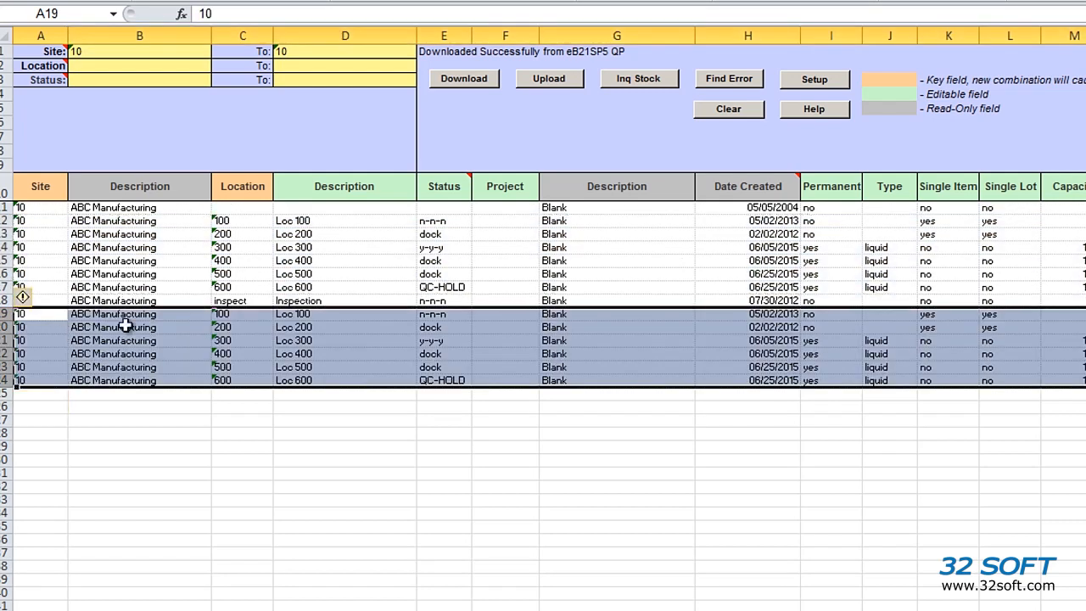
Step: Renumber the six copied locations 700 to 1200 and set their descriptions to Loc 700 through Loc 1200
left_click(238, 316)
type("700")
key("Return")
type("800")
key("Return")
type("900")
key("Return")
type("1000")
type("L")
type("oc 1200")
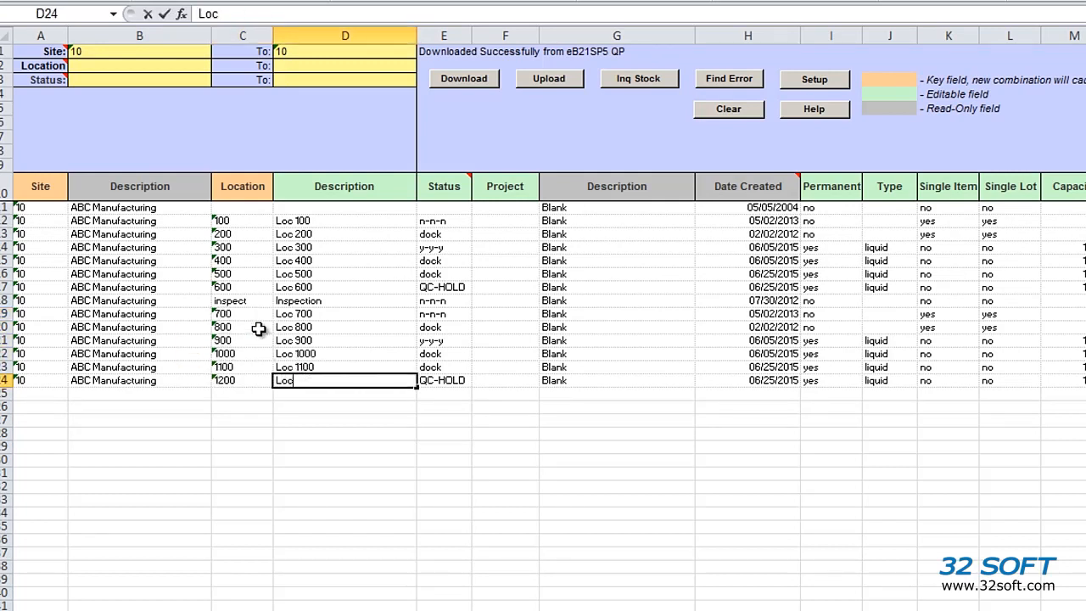
key("Tab")
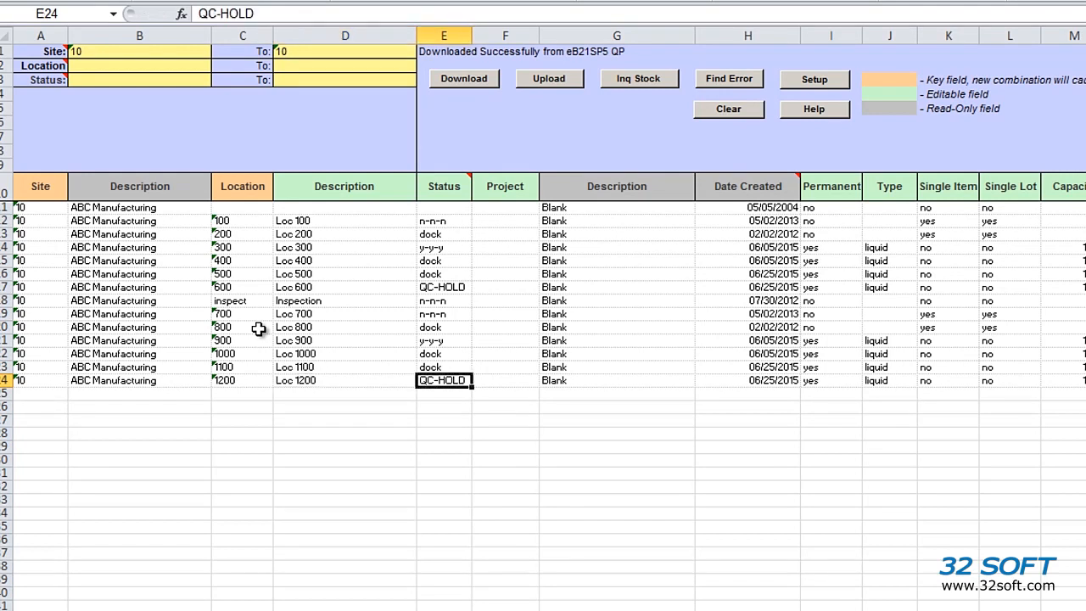
Step: Clear the status of the new locations 700, 1000, 1100 and 1200
key("Delete")
key("Up")
key("Up")
key("Delete")
key("Down")
key("Delete")
key("Up")
key("Up")
key("Up")
key("Up")
key("Delete")
Step: Set the status of location 1000 to n-n-n and its project to zzz
key("Down")
key("Down")
key("Down")
type("n-n-")
key("Tab")
type("zzz")
Step: Set the status of location 1200 to yes
key("Up")
key("Down")
key("Down")
key("Down")
key("Left")
key("Left")
key("Right")
type("u")
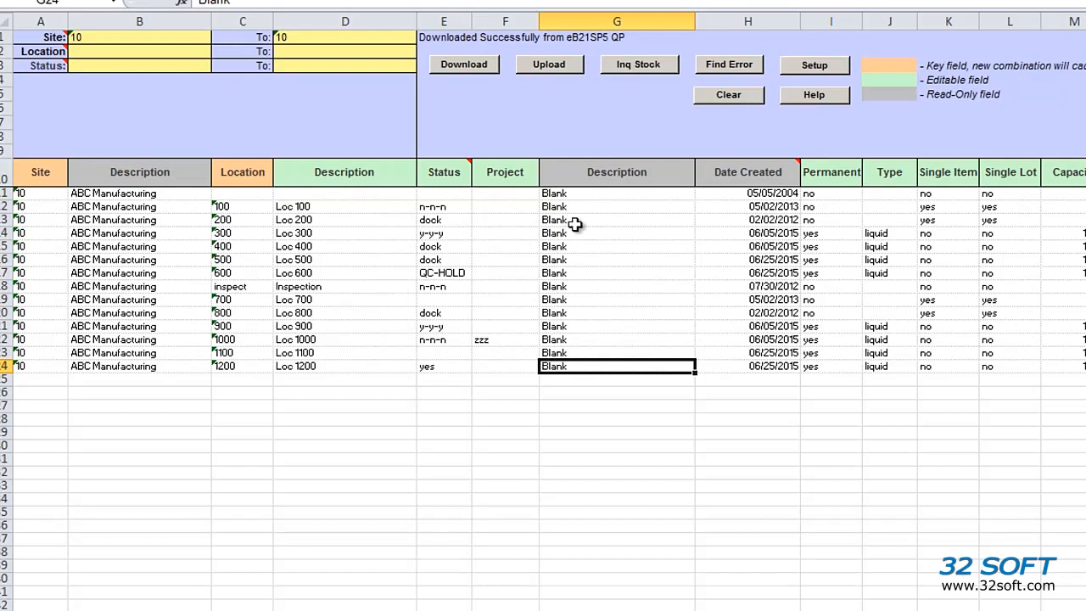
Step: Try to upload the location rows to QAD and close the status report
left_click(552, 71)
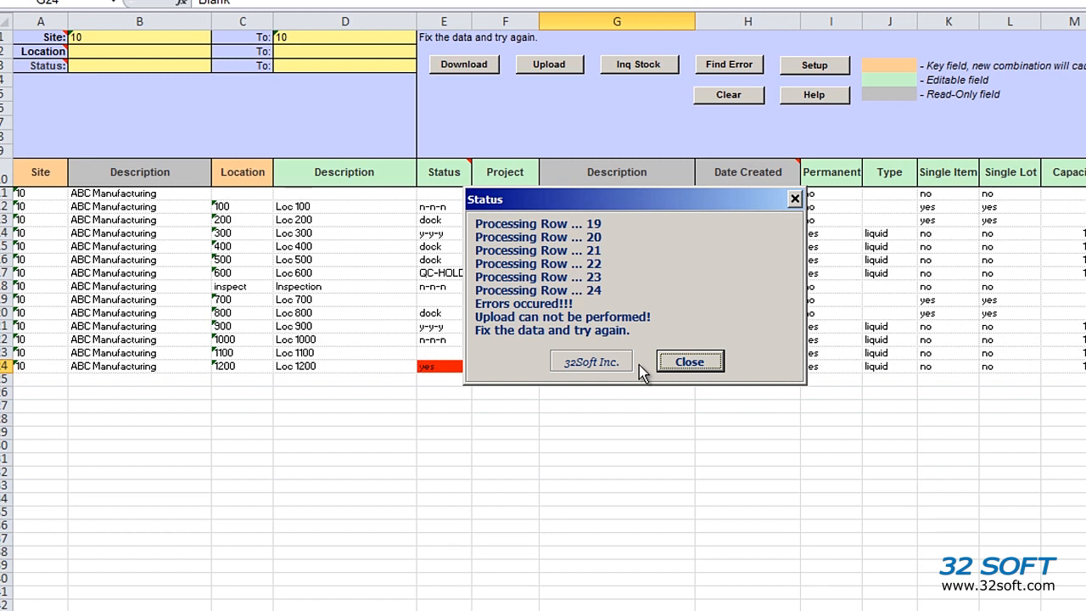
left_click(713, 363)
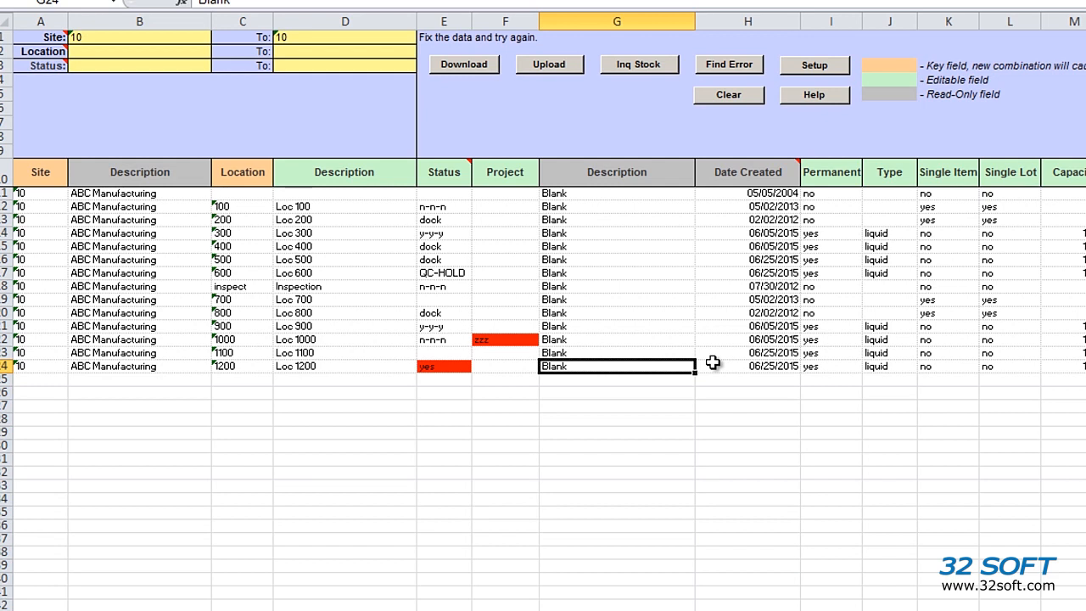
Step: Find the first flagged error and clear the invalid project of location 1000
left_click(480, 195)
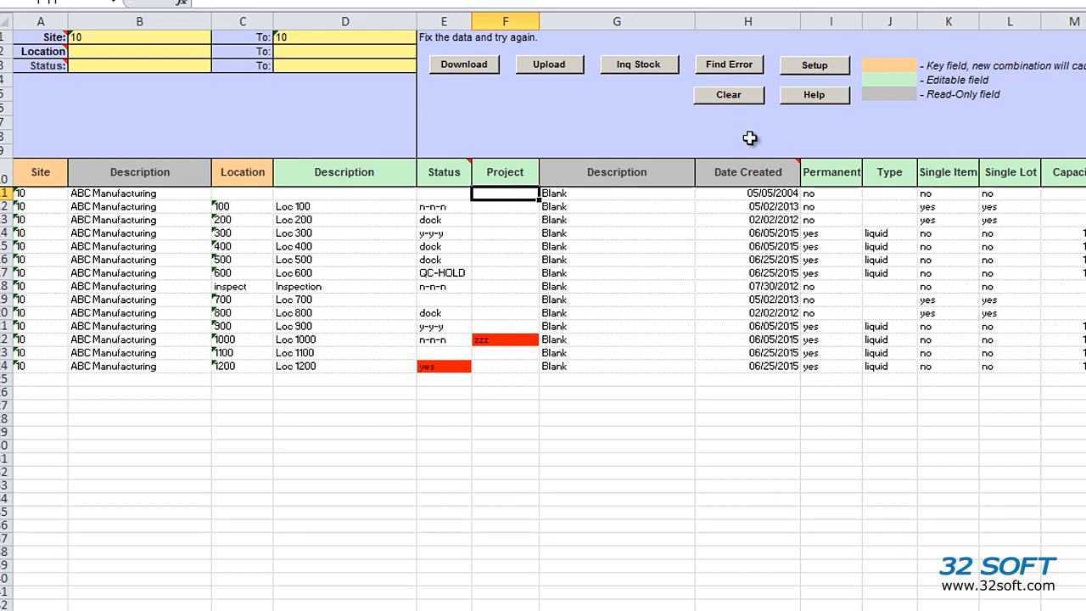
left_click(727, 68)
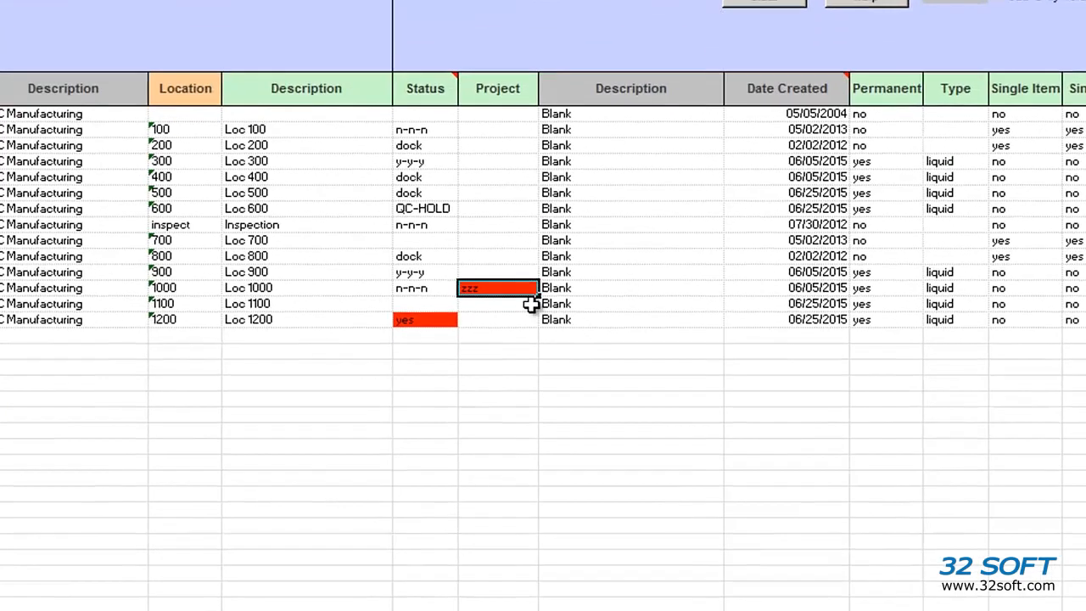
mouse_move(516, 286)
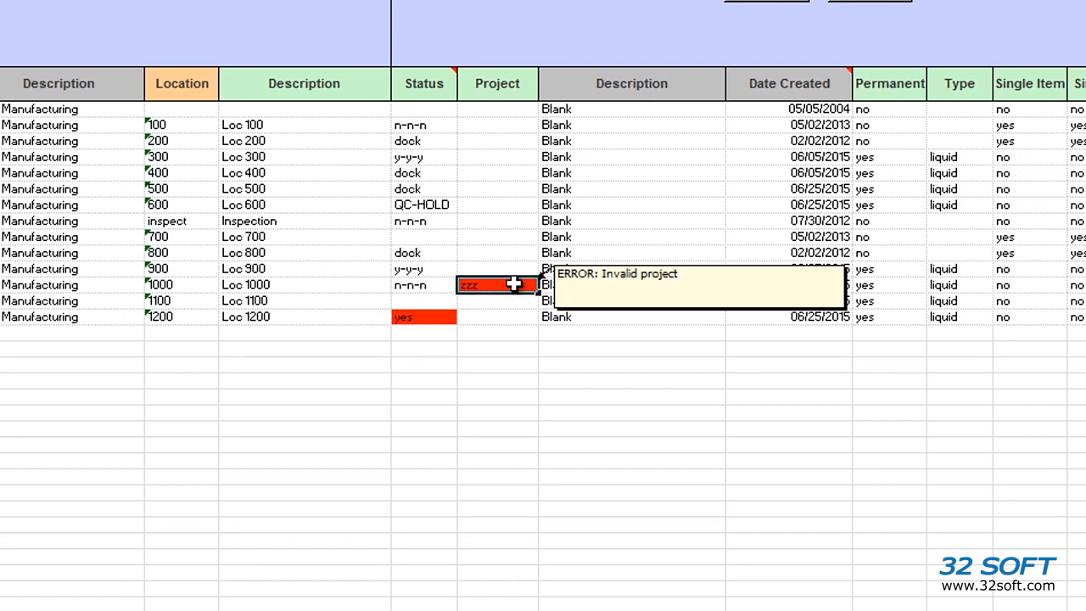
key("Delete")
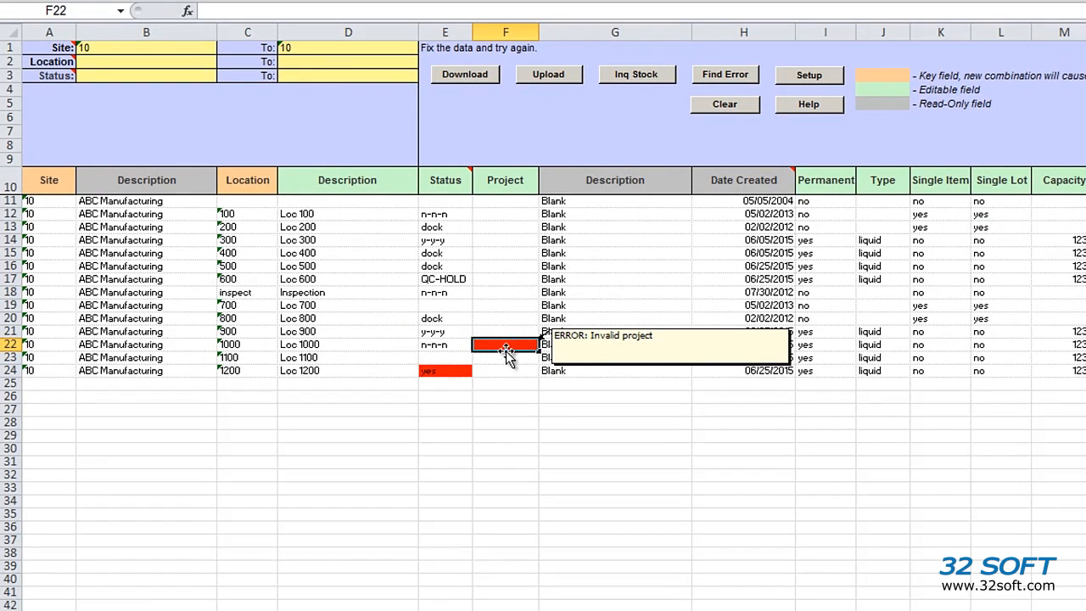
Step: Find the next flagged error, set location 1200's status to y-y-y, and check for further errors
left_click(724, 76)
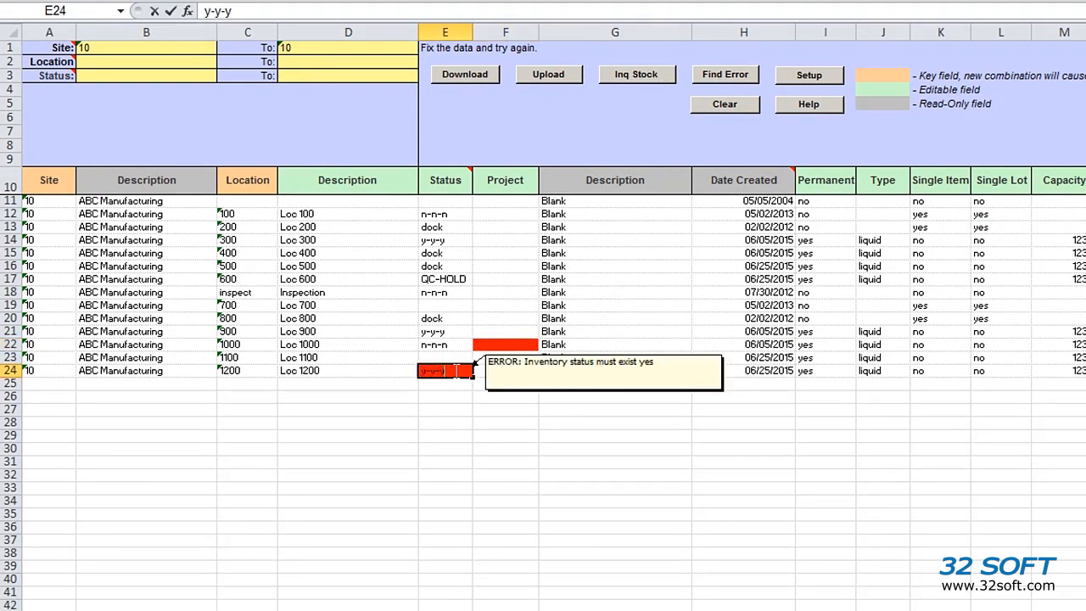
key("Return")
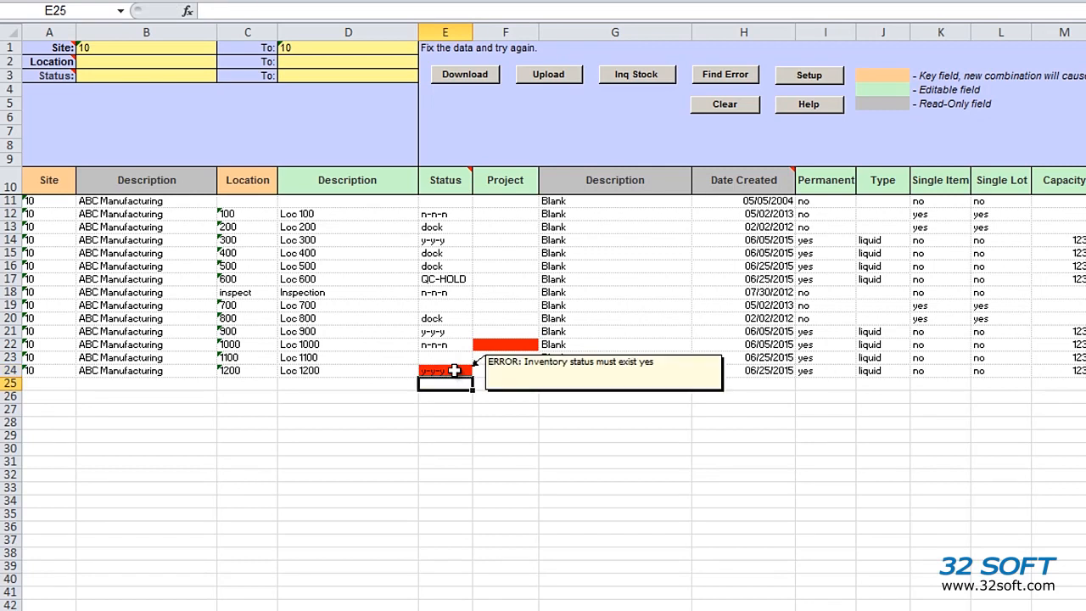
left_click(711, 75)
left_click(711, 74)
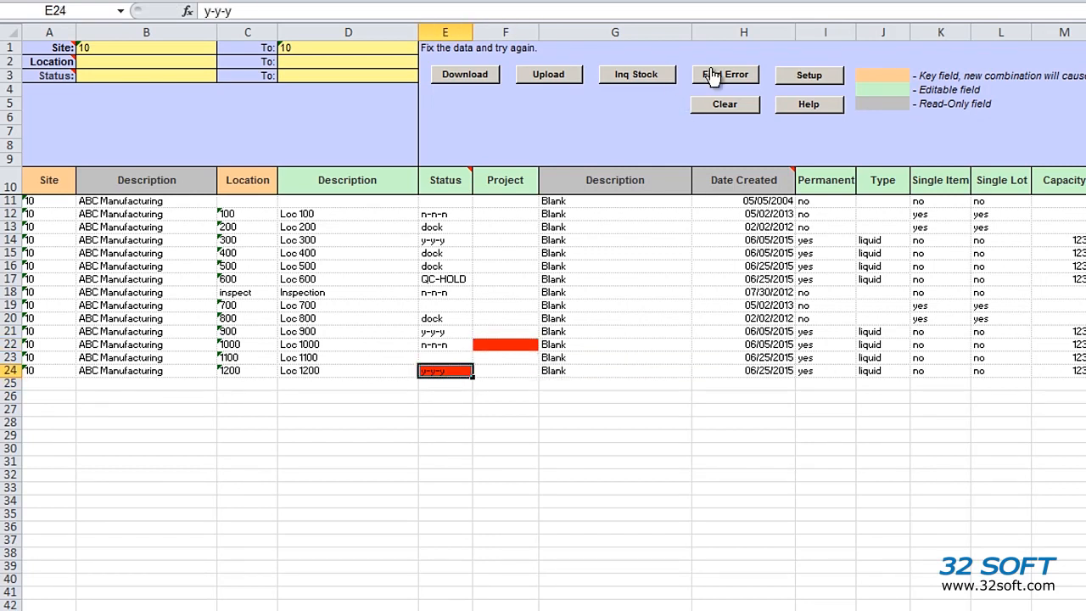
Step: Upload the corrected location rows to QAD and download the site's locations again
left_click(581, 75)
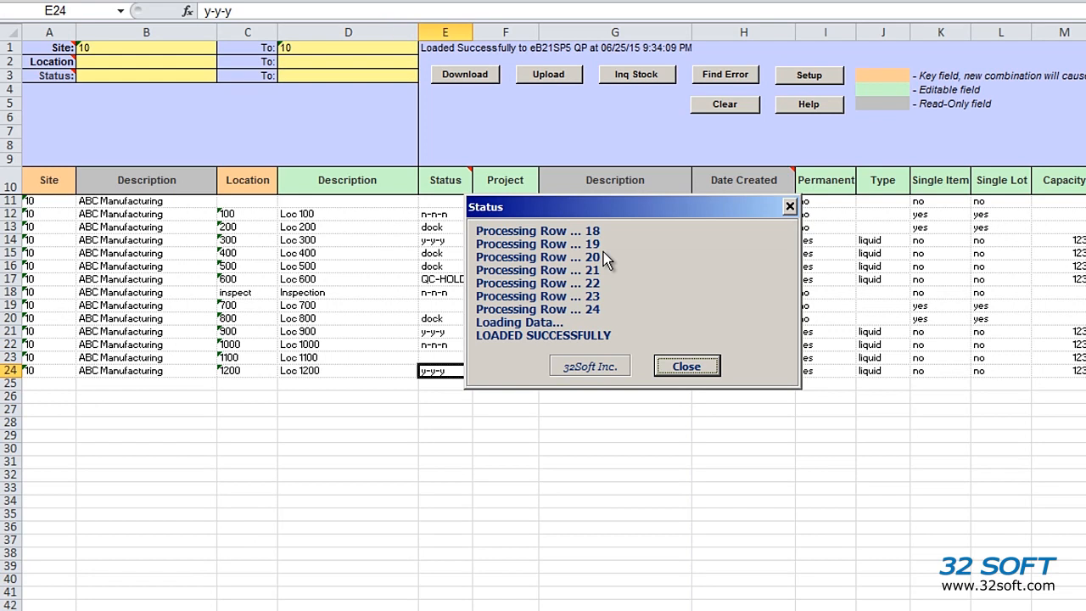
left_click(687, 368)
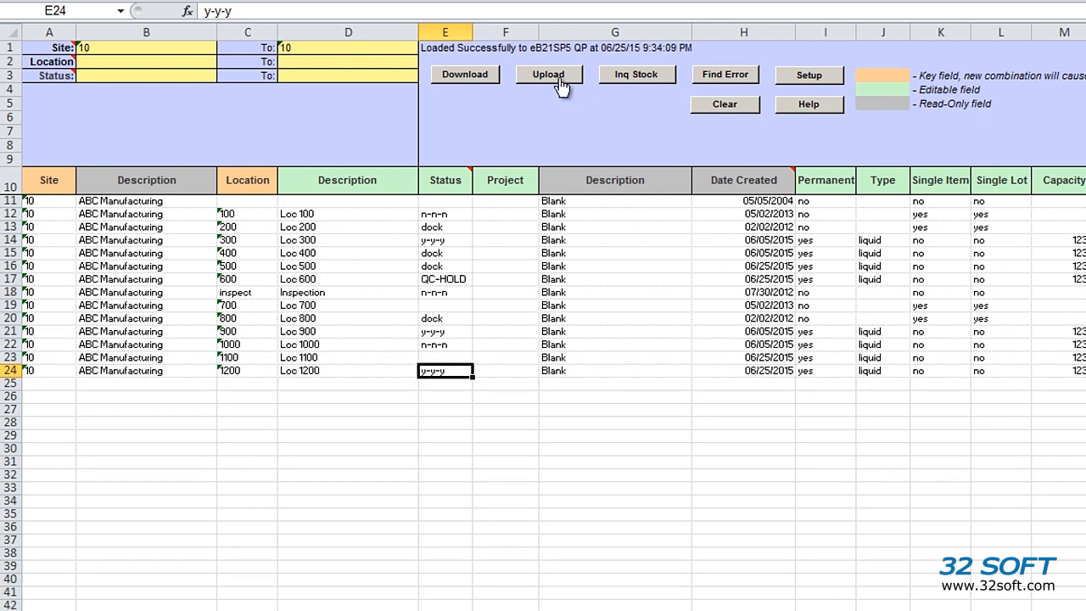
left_click(476, 78)
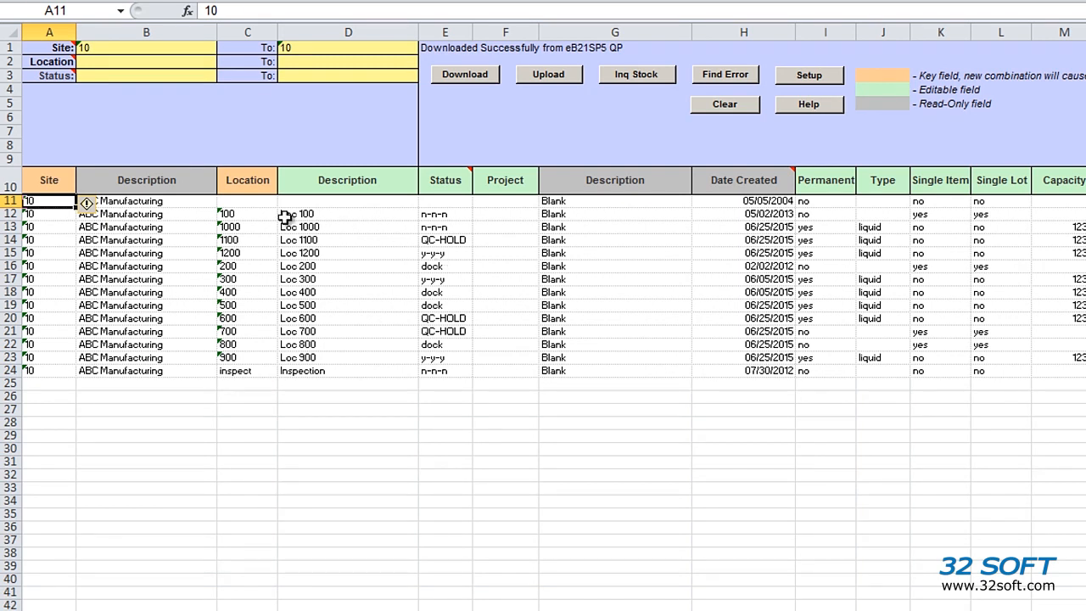
Step: Inquire the stock of location 100 and close the inventory detail report
left_click(248, 218)
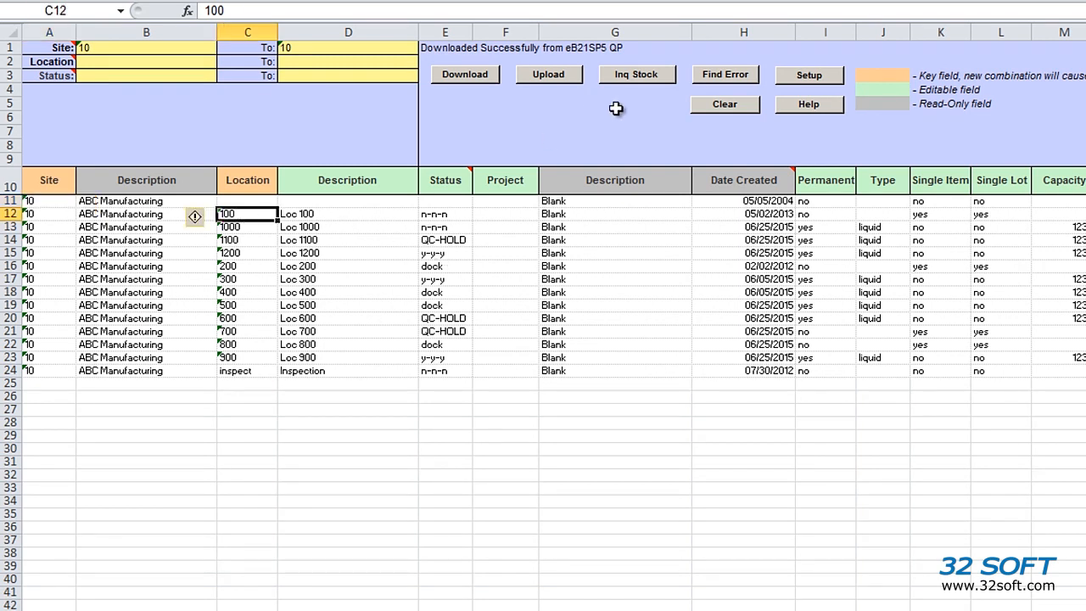
left_click(649, 79)
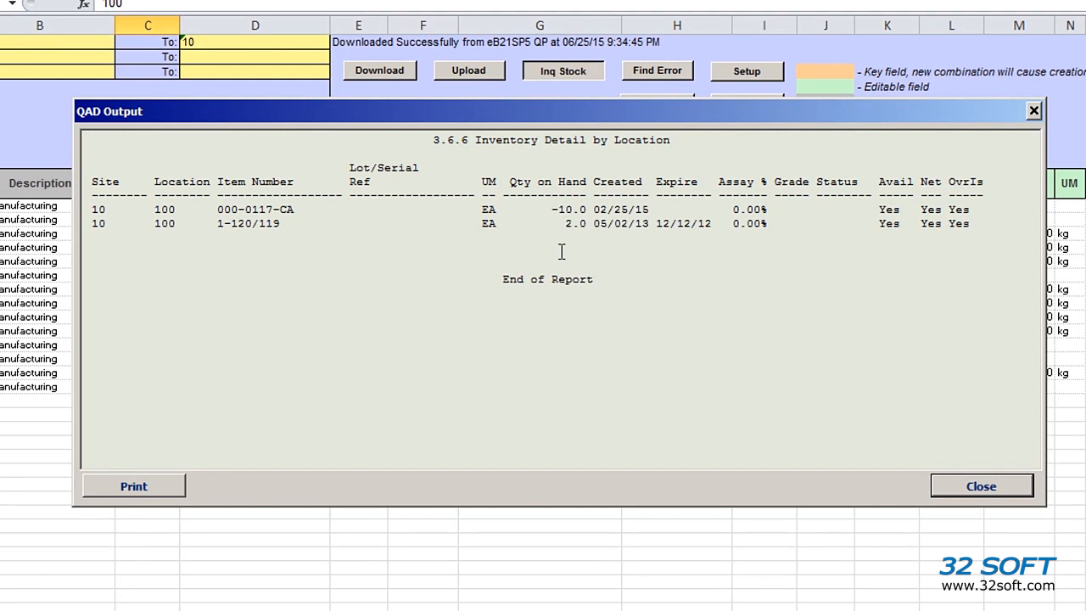
left_click(981, 486)
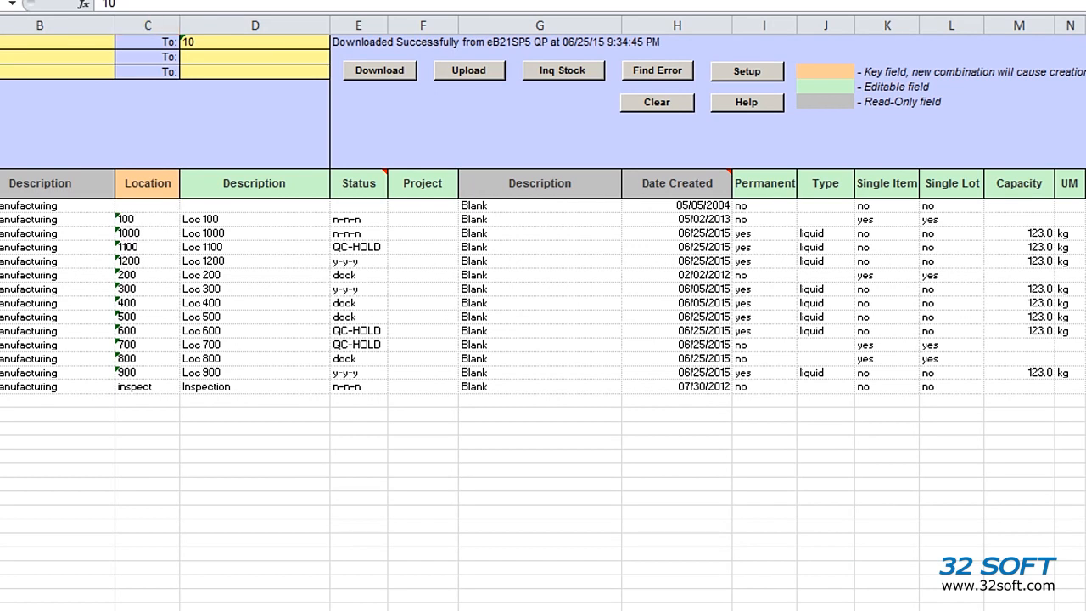